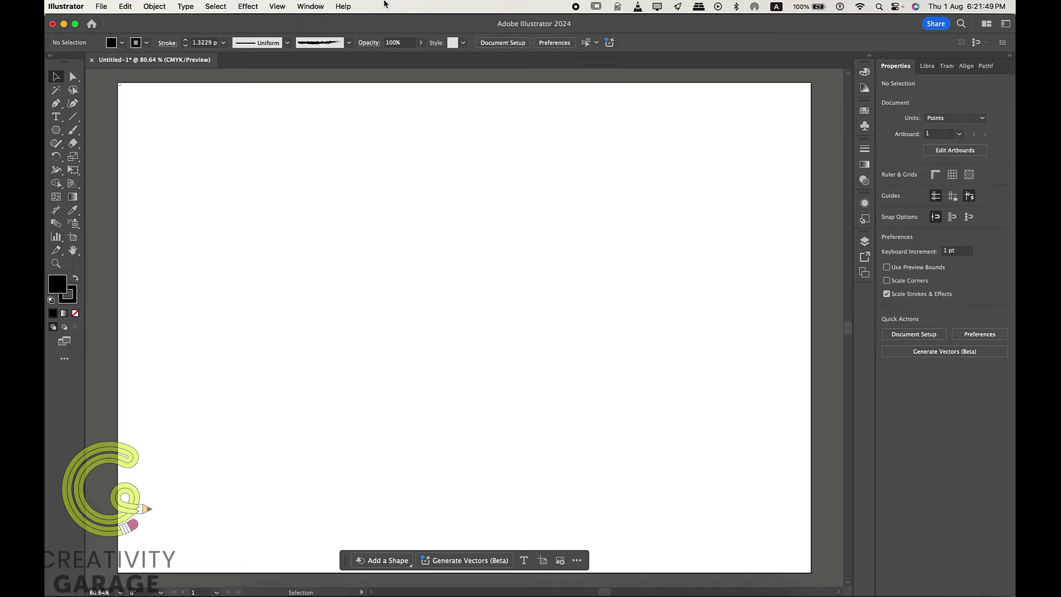
# Step: Show the Brushes panel, then browse the brush and width-profile lists, leaving Uniform selected
pyautogui.click(309, 7)
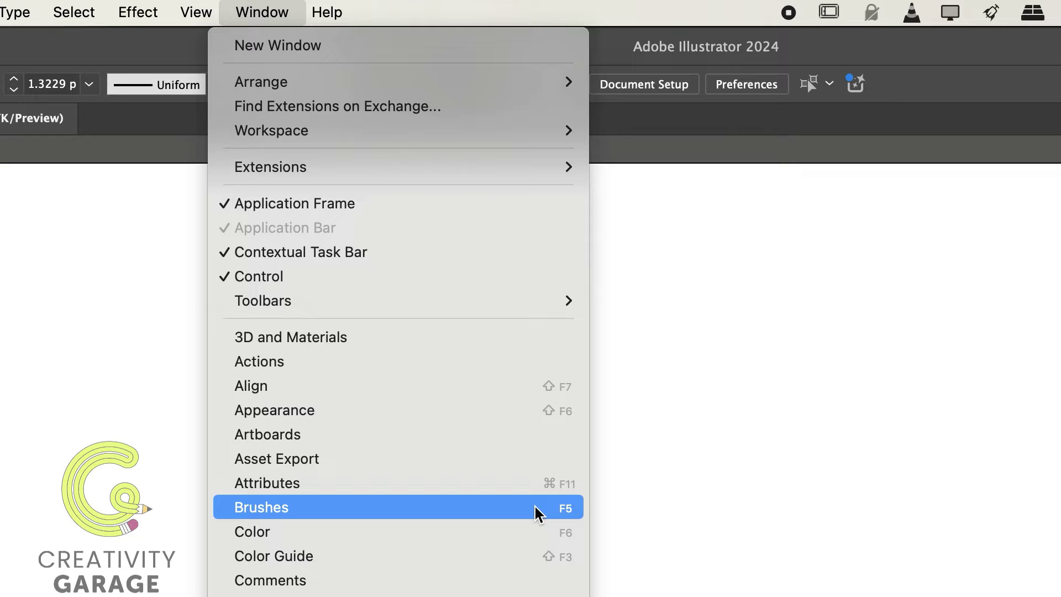
pyautogui.click(537, 509)
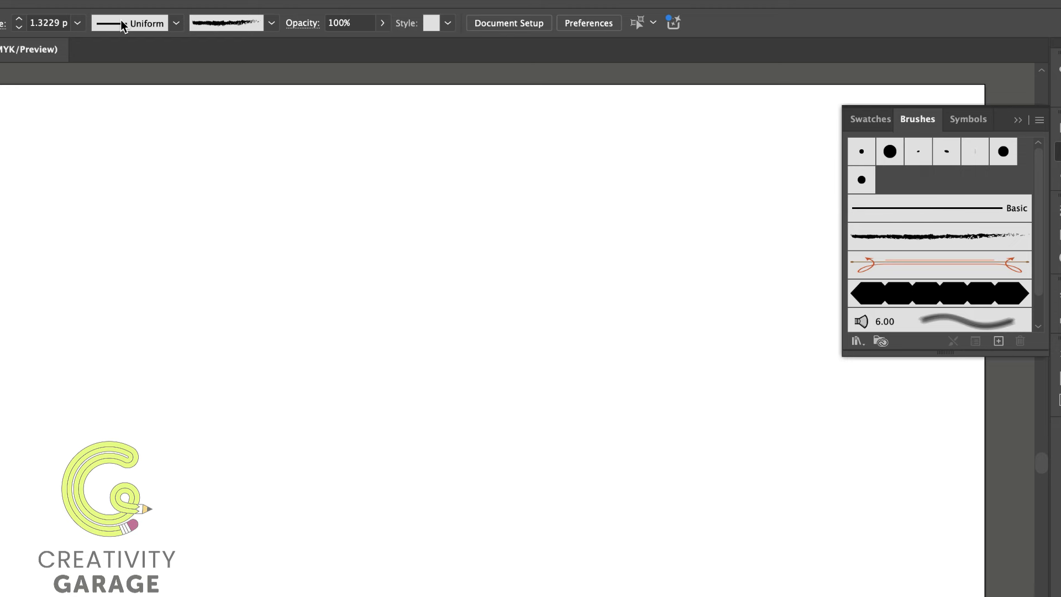
pyautogui.click(272, 23)
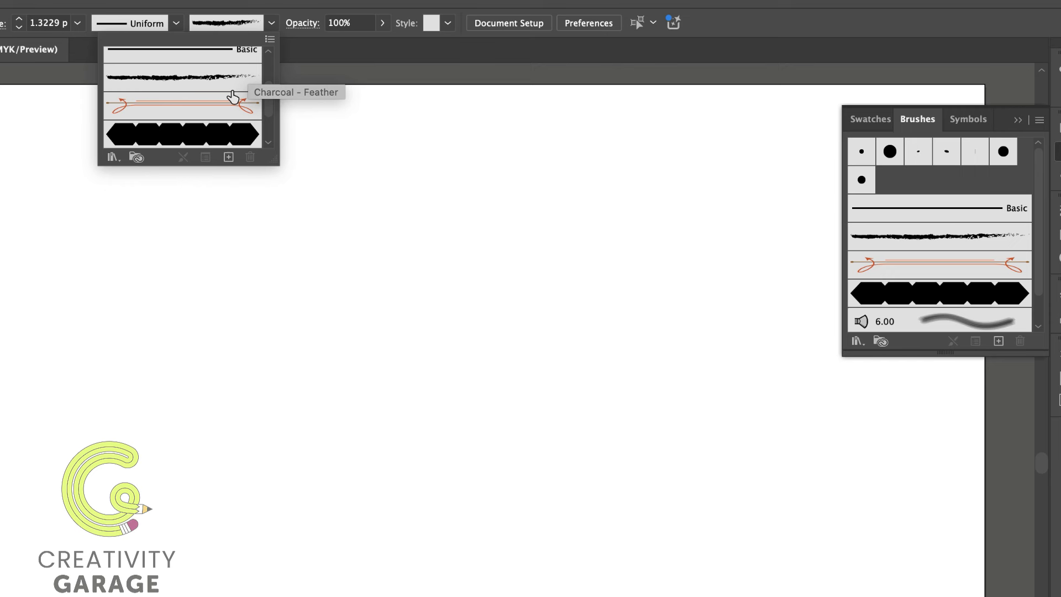
pyautogui.scroll(-3, 233, 94)
pyautogui.scroll(5, 232, 98)
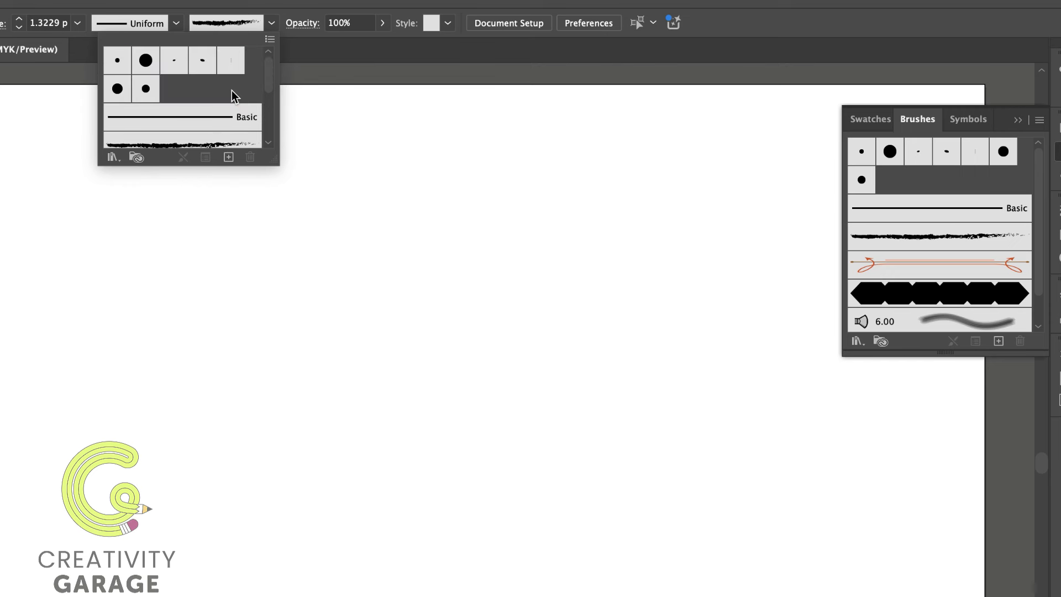
pyautogui.click(176, 24)
pyautogui.click(176, 24)
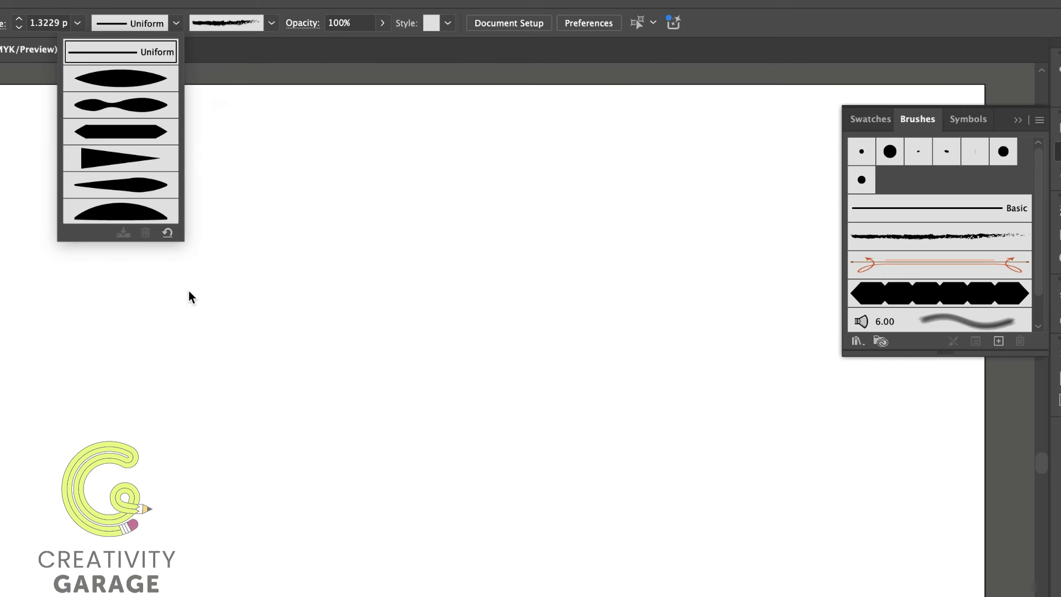
pyautogui.click(250, 154)
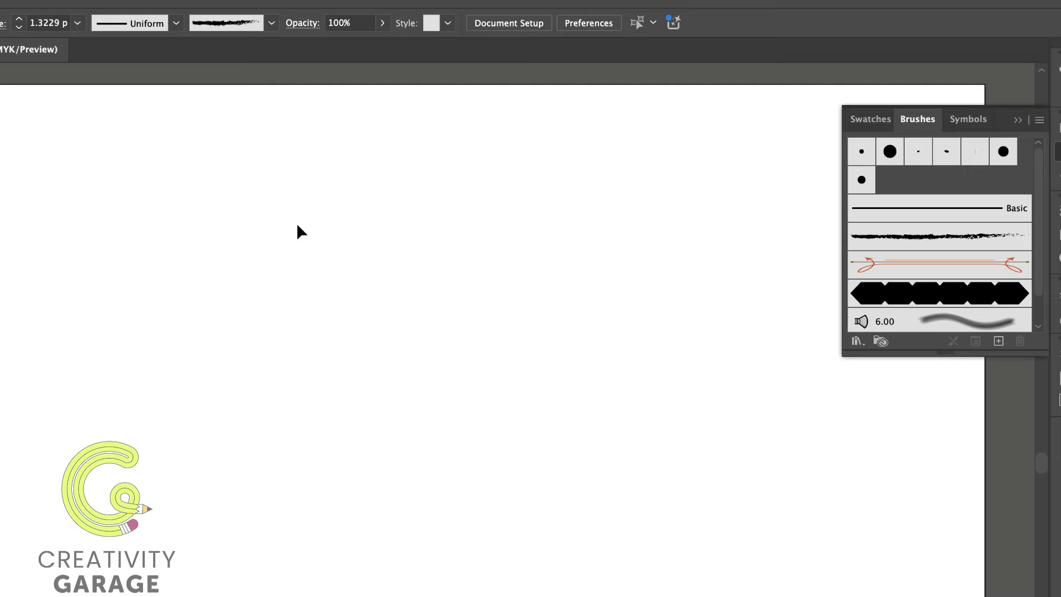
# Step: Add the text TEST on the artboard
pyautogui.press('t')
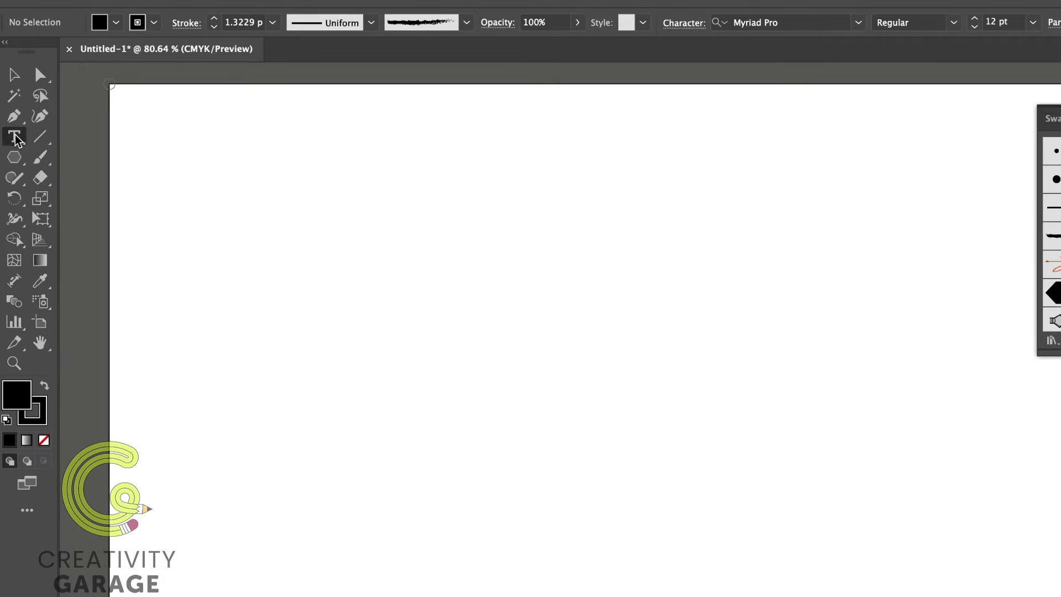
pyautogui.click(333, 261)
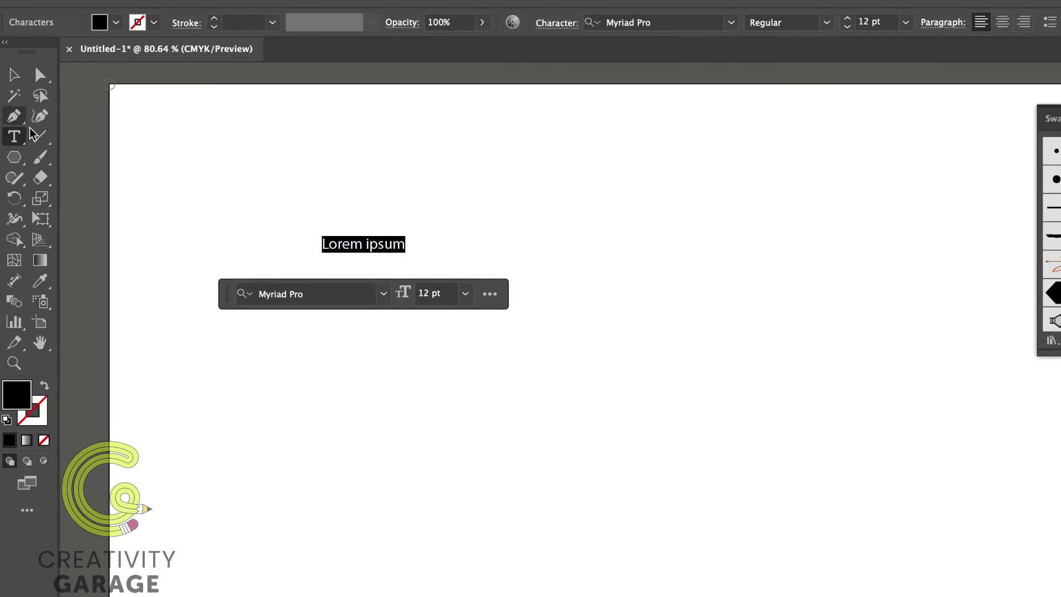
pyautogui.write('TEST')
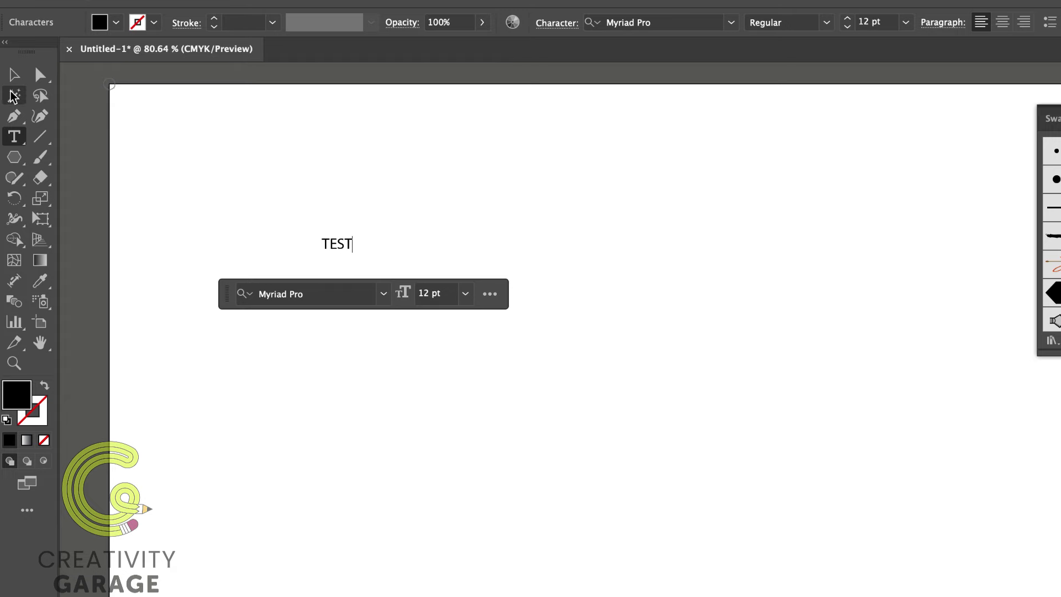
# Step: Scale the TEST text up to about 158 pt and bring up its context options
pyautogui.click(15, 75)
pyautogui.moveTo(354, 253); pyautogui.dragTo(721, 454)
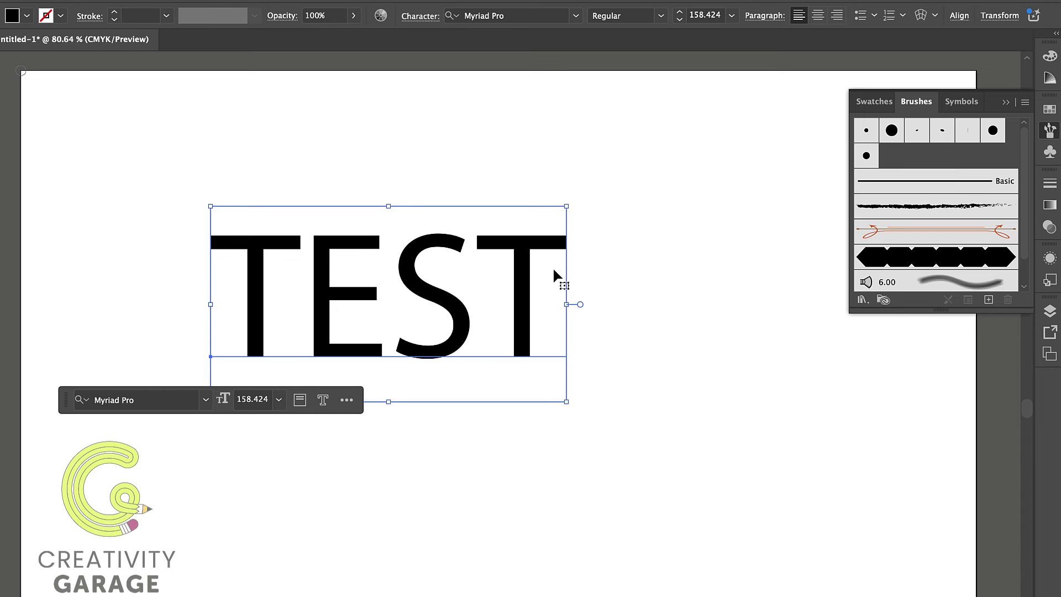
pyautogui.rightClick(521, 315)
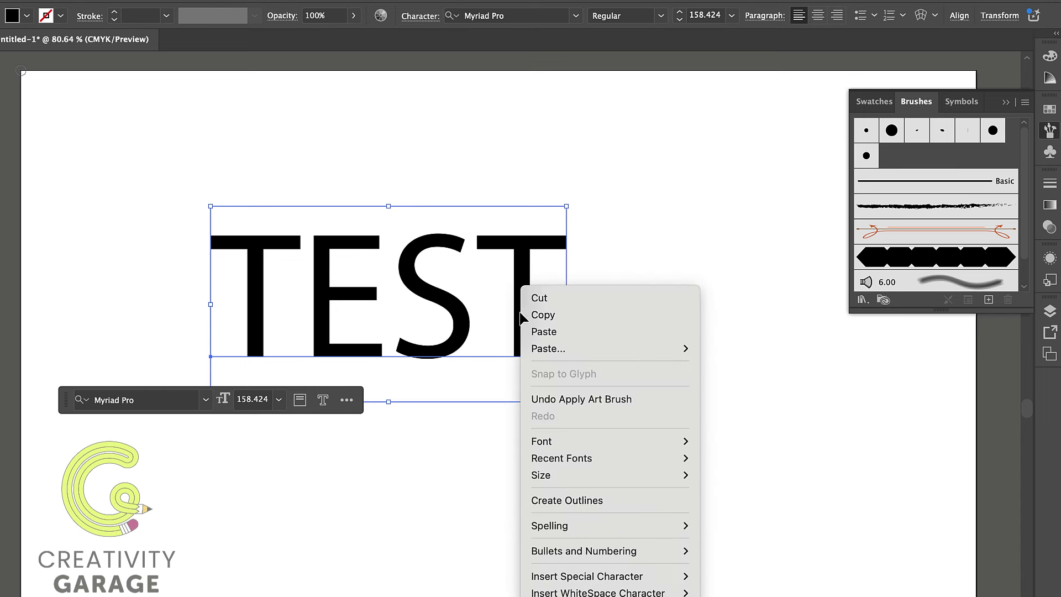
# Step: Convert TEST to outlines and give them a rough charcoal brush stroke
pyautogui.click(567, 500)
pyautogui.click(908, 209)
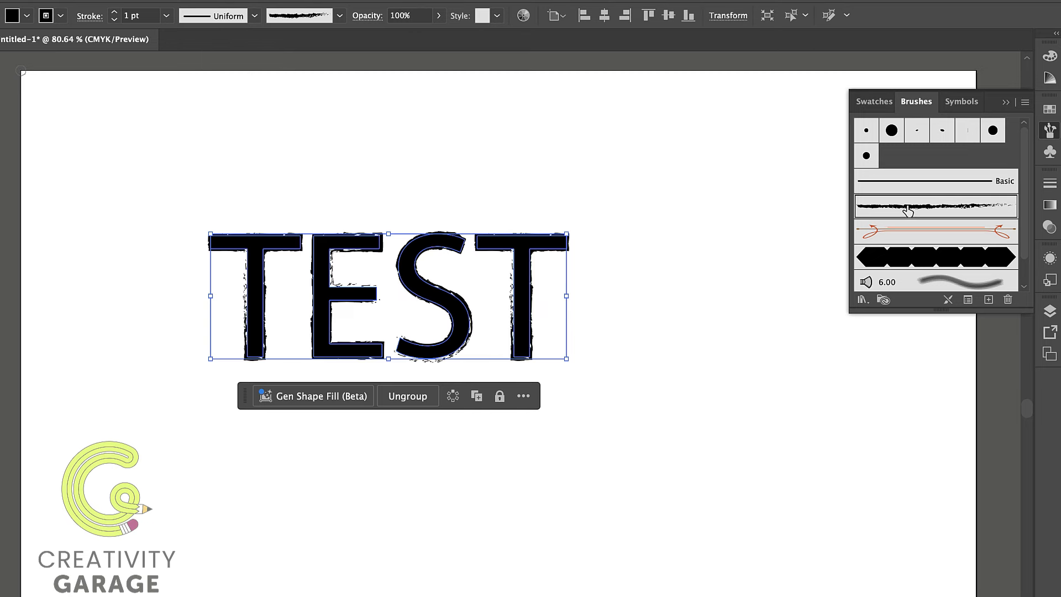
pyautogui.click(732, 365)
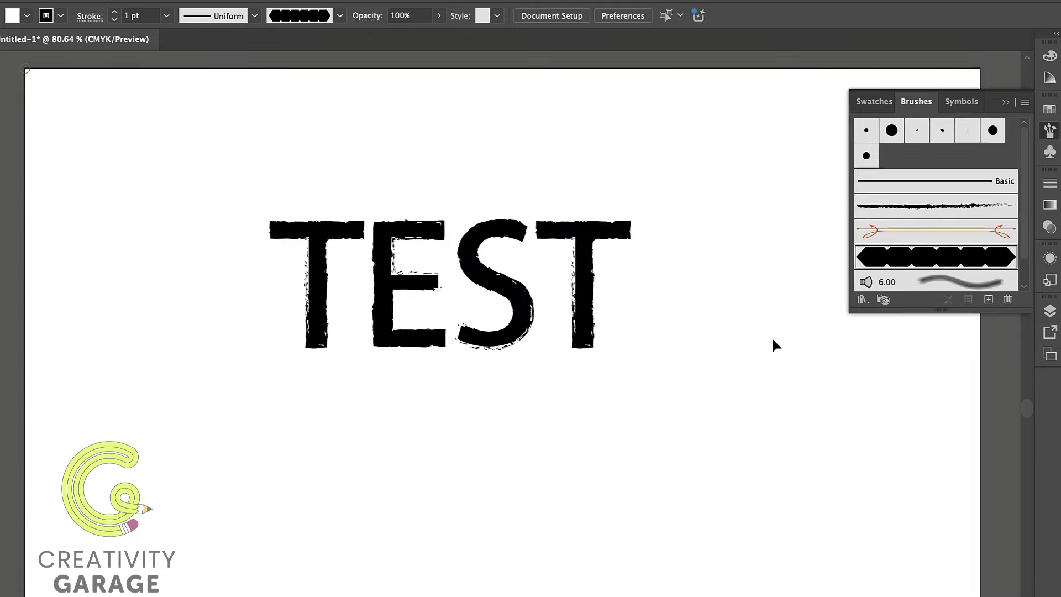
# Step: With the Paintbrush, paint a hexagon pattern-brush stroke and a thin charcoal stroke below TEST
pyautogui.click(39, 125)
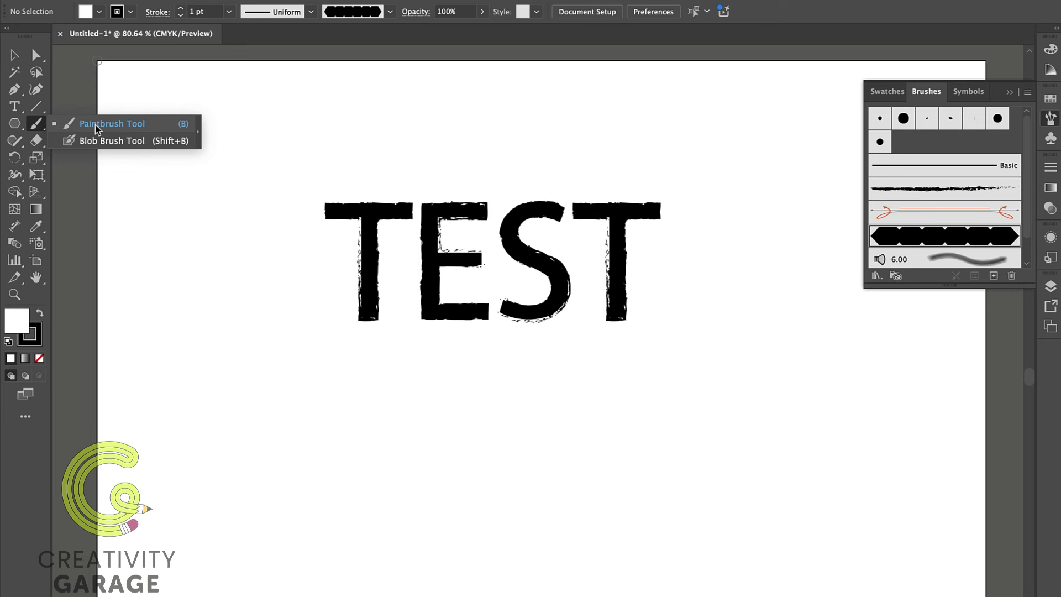
pyautogui.click(113, 125)
pyautogui.moveTo(313, 466)
pyautogui.mouseDown()
pyautogui.moveTo(499, 422)
pyautogui.moveTo(641, 439)
pyautogui.moveTo(702, 377)
pyautogui.mouseUp()
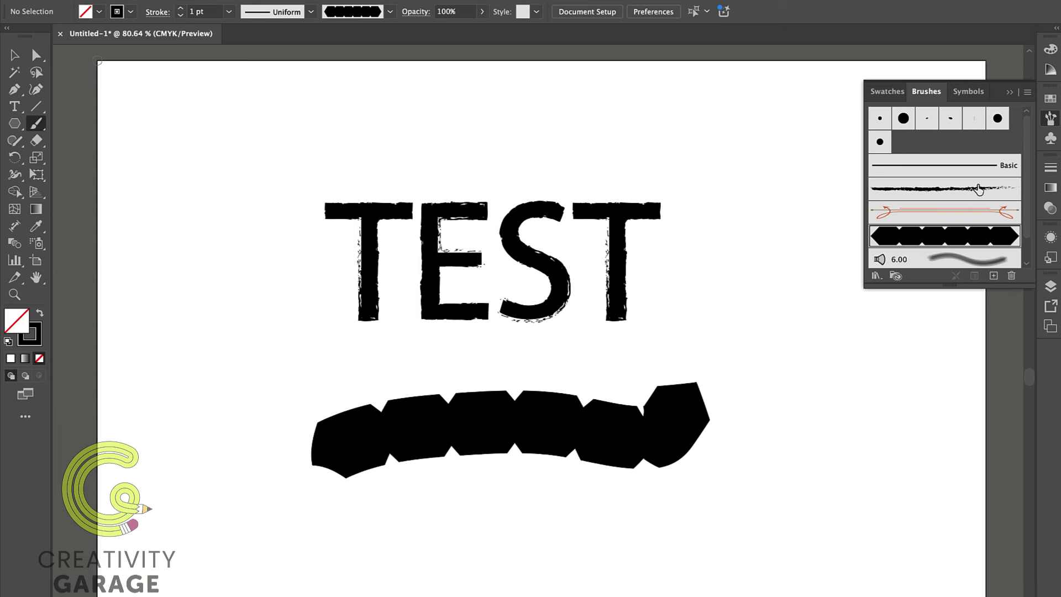
pyautogui.click(962, 190)
pyautogui.moveTo(474, 581)
pyautogui.mouseDown()
pyautogui.moveTo(482, 563)
pyautogui.moveTo(691, 544)
pyautogui.moveTo(742, 497)
pyautogui.mouseUp()
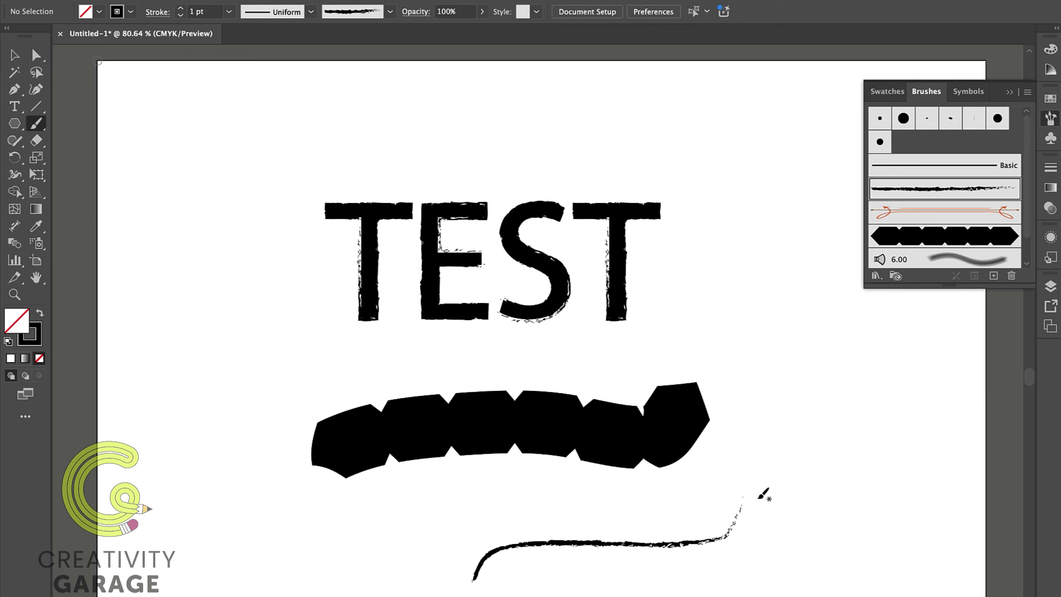
# Step: Set the stroke weight to 3 pt and paint a thicker charcoal stroke at bottom left
pyautogui.click(230, 13)
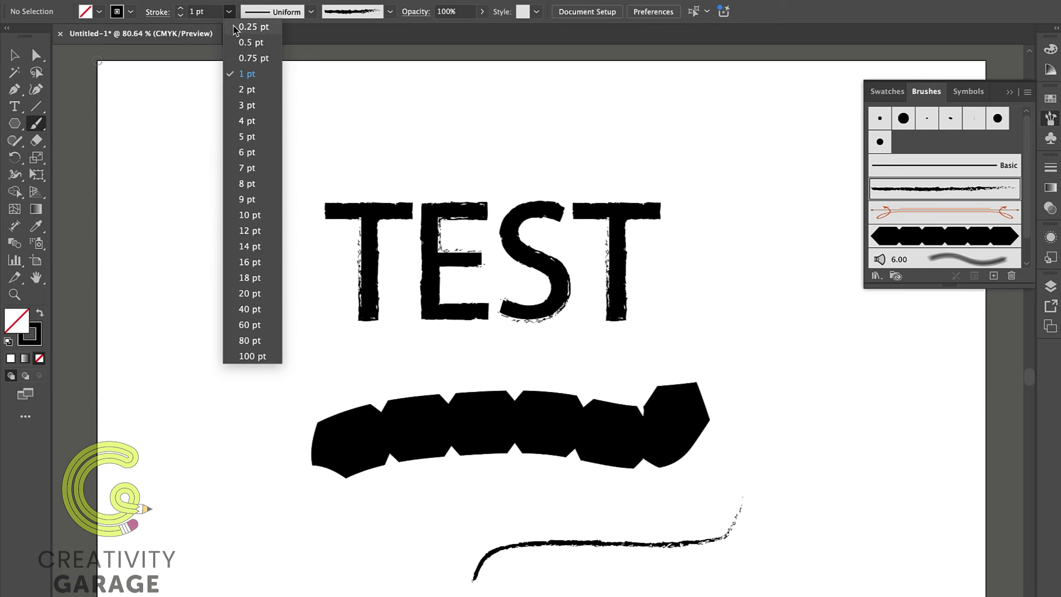
pyautogui.click(254, 106)
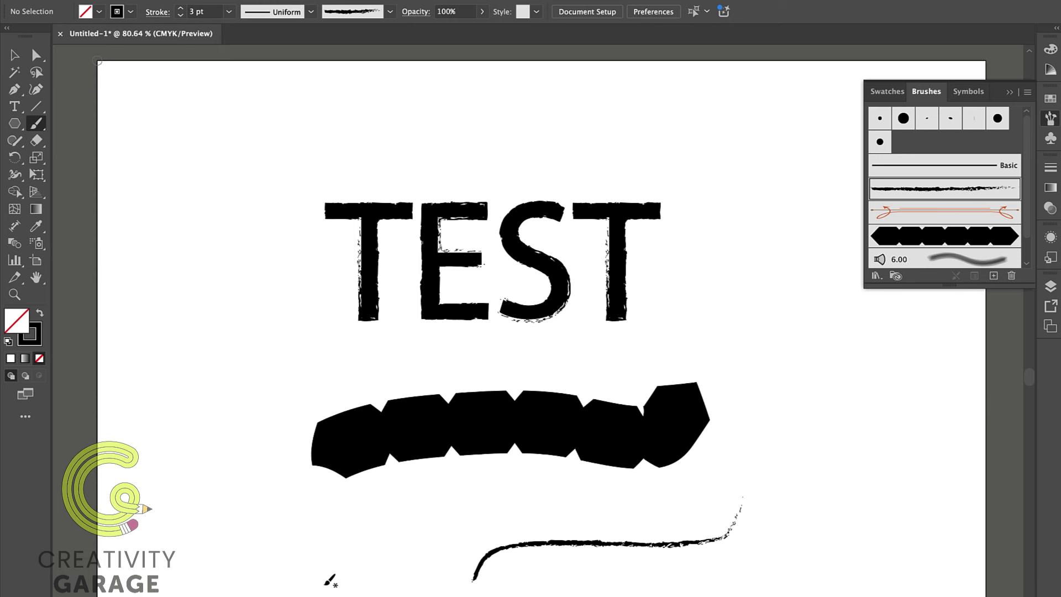
pyautogui.moveTo(312, 590); pyautogui.dragTo(615, 497)
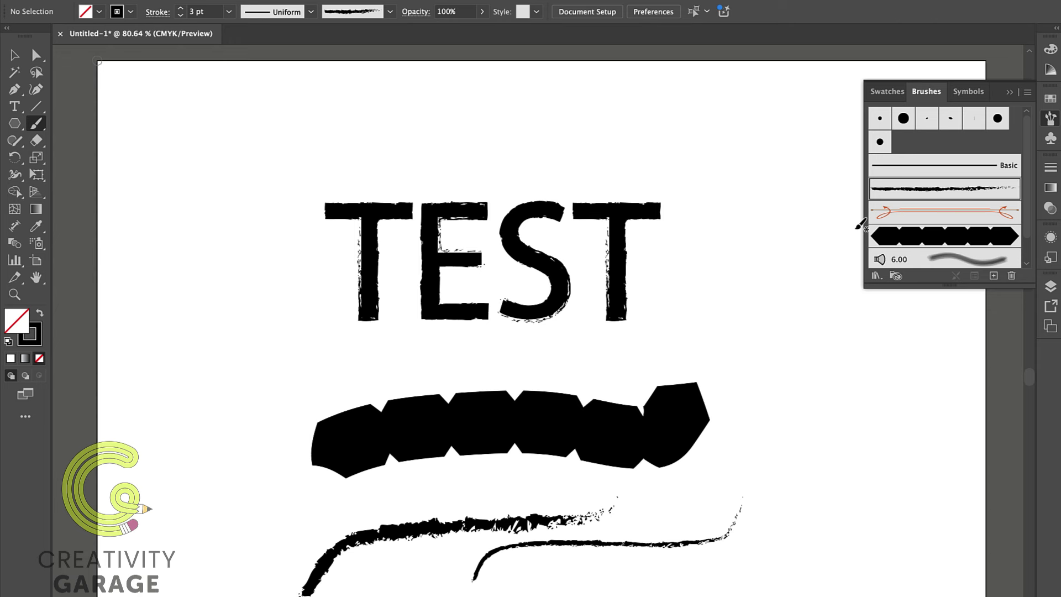
# Step: Remove the brush strokes from the hexagon curve and the TEST lettering
pyautogui.press('v')
pyautogui.click(675, 433)
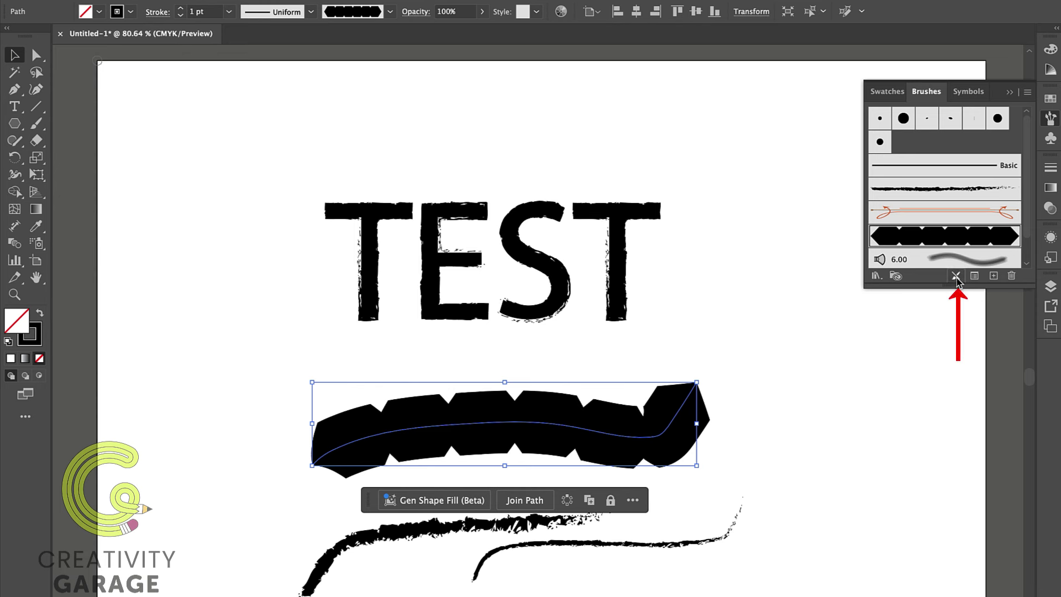
pyautogui.click(956, 276)
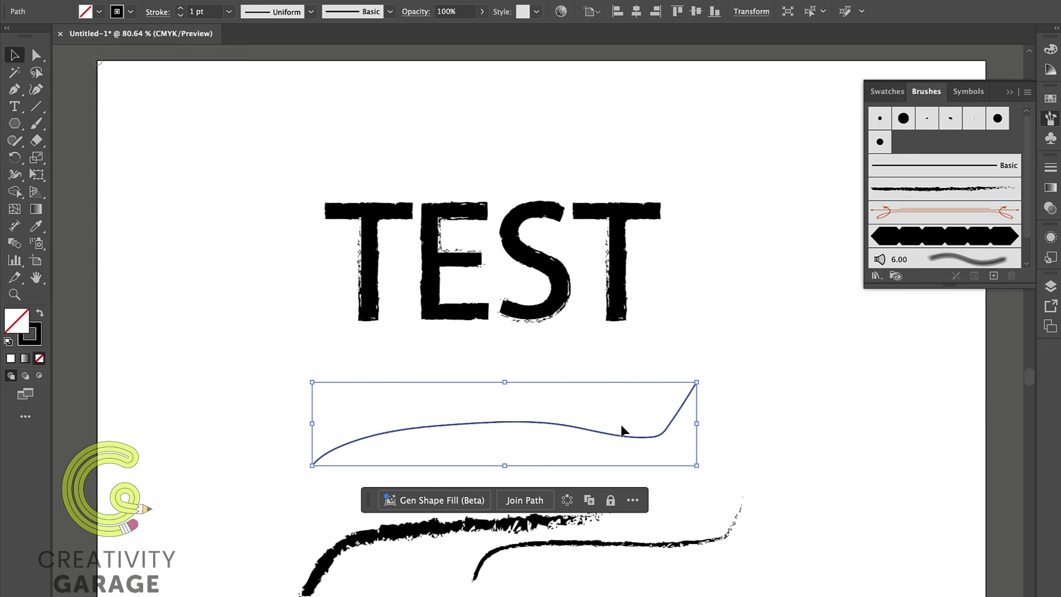
pyautogui.click(627, 286)
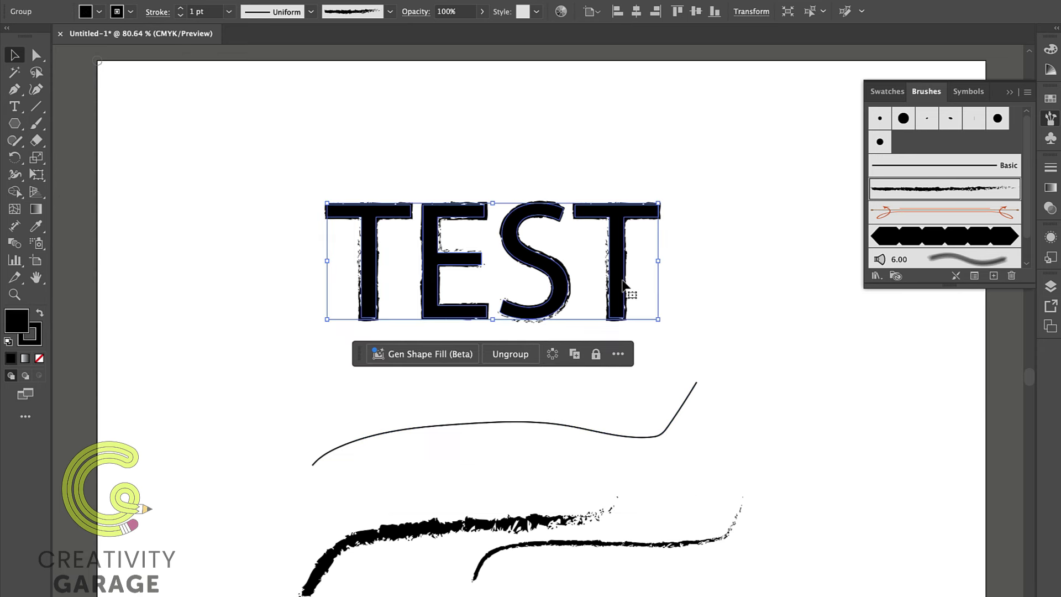
pyautogui.click(957, 277)
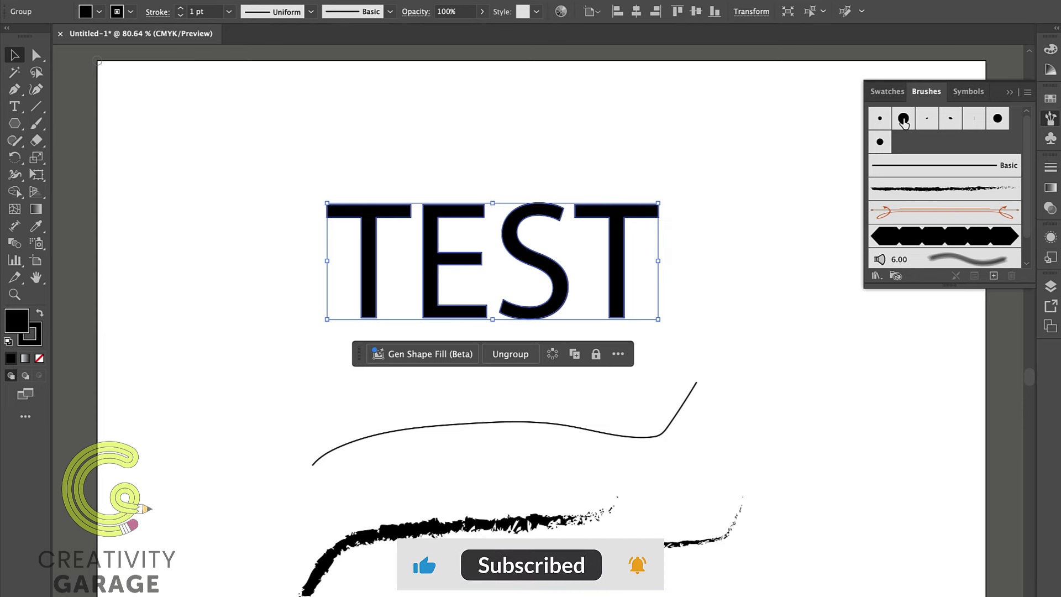
# Step: Try two brushes on the letter T, then undo the heavy brush stroke
pyautogui.moveTo(904, 119); pyautogui.dragTo(613, 235)
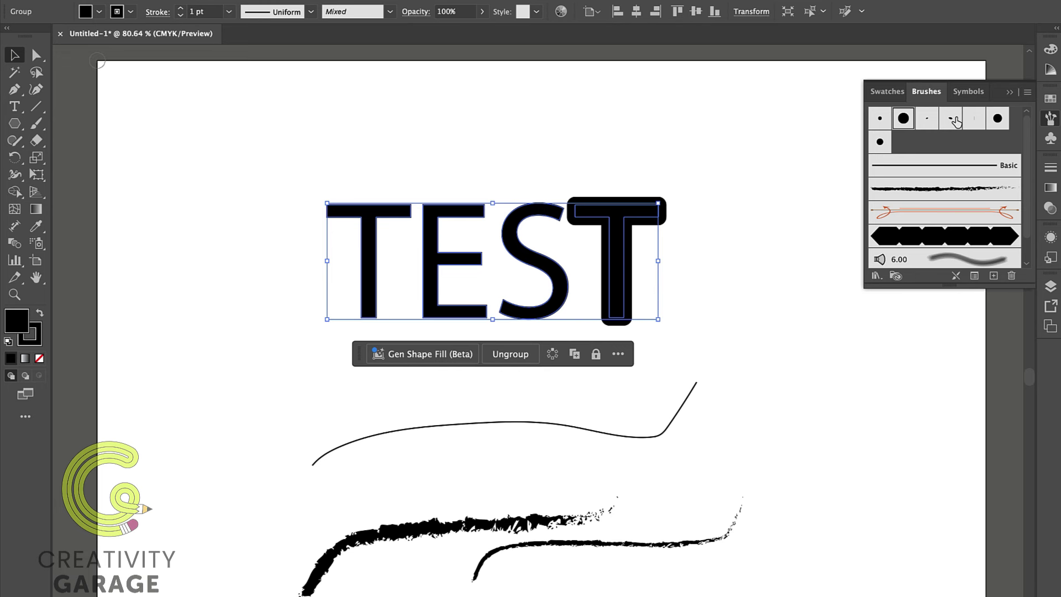
pyautogui.moveTo(955, 122)
pyautogui.mouseDown()
pyautogui.moveTo(591, 238)
pyautogui.moveTo(420, 374)
pyautogui.moveTo(557, 272)
pyautogui.mouseUp()
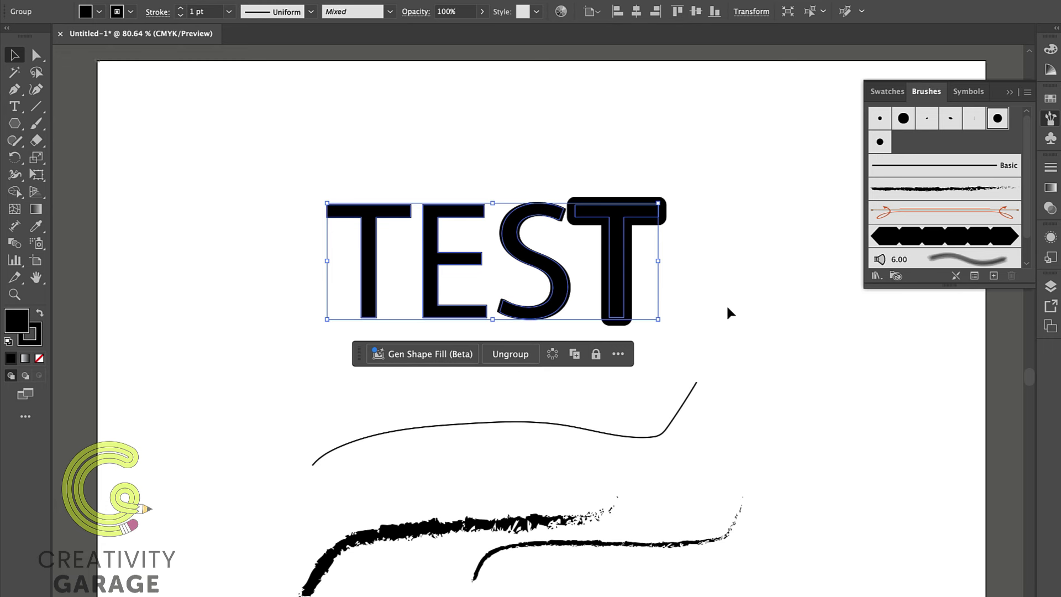
pyautogui.hotkey('ctrl', 'z')
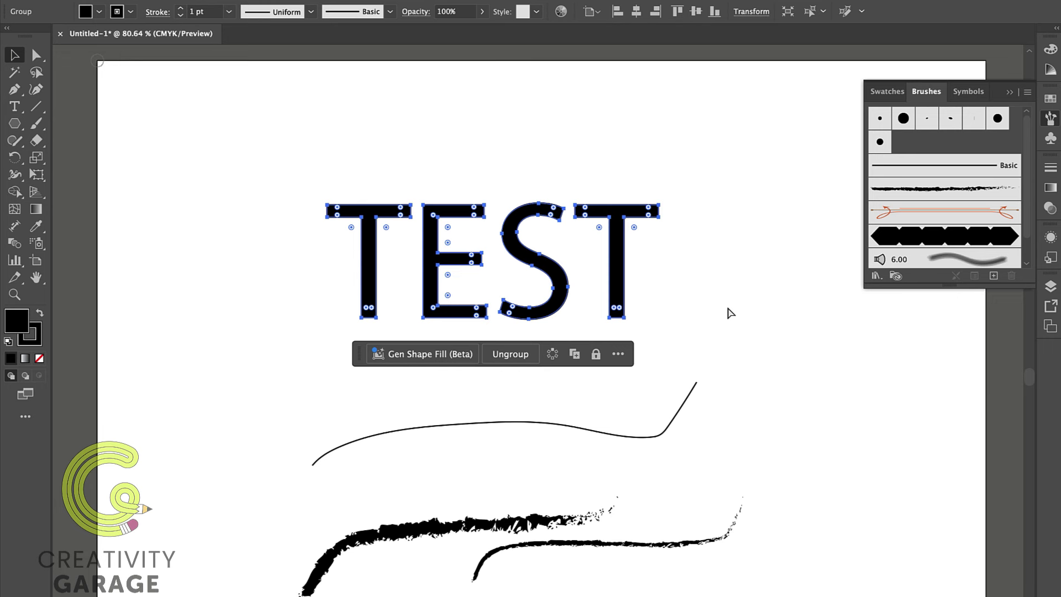
# Step: Apply a calligraphic brush to the TEST lettering
pyautogui.click(665, 304)
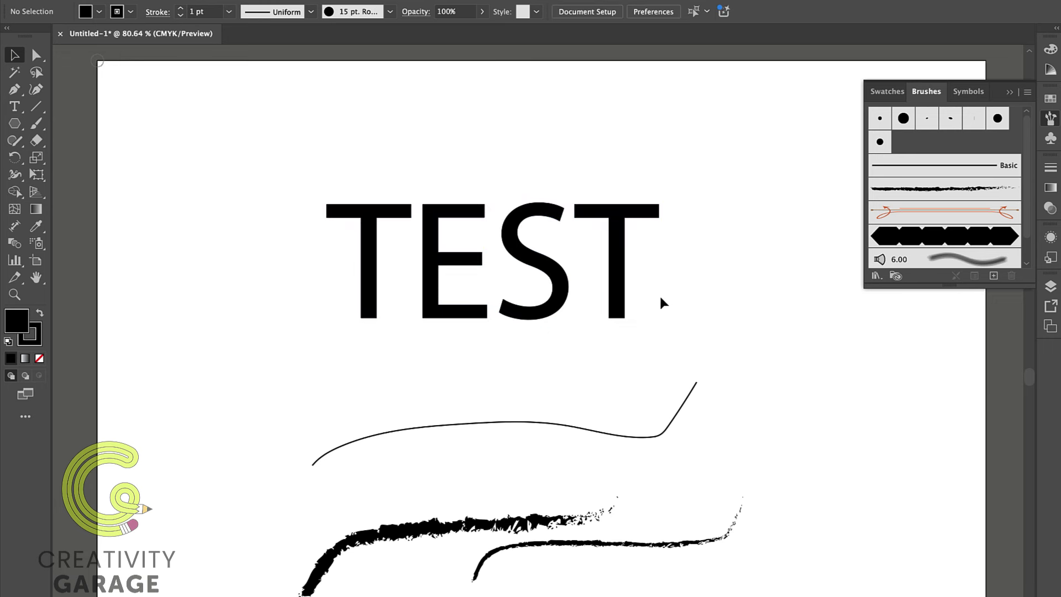
pyautogui.click(624, 306)
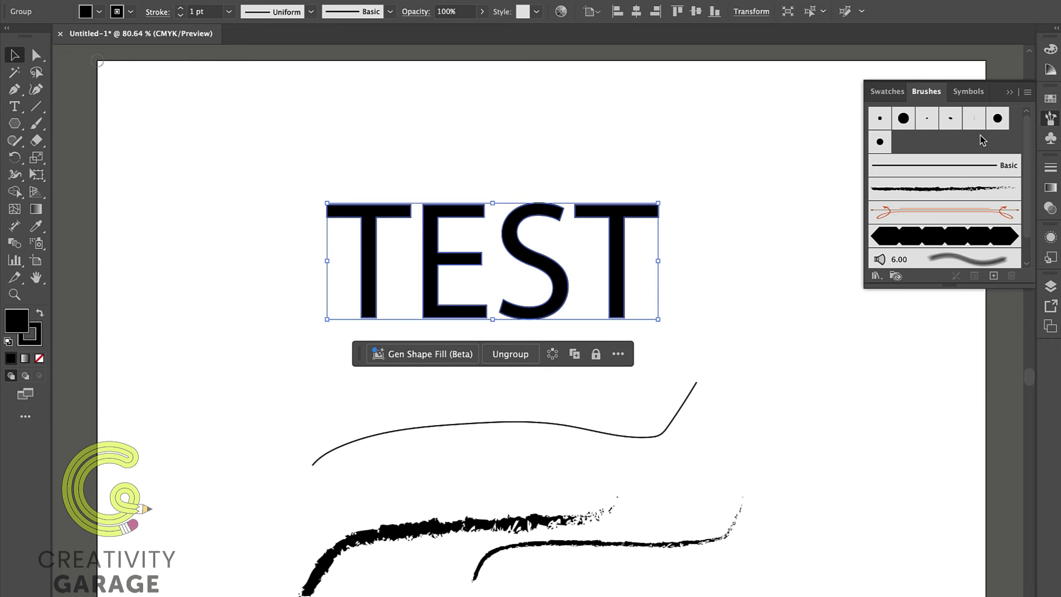
pyautogui.click(1002, 120)
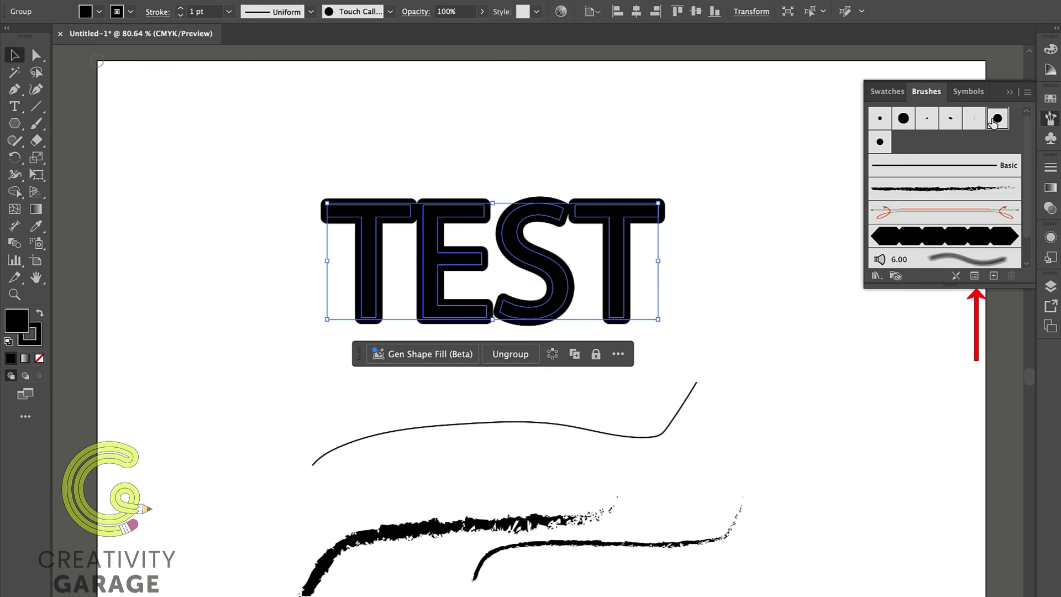
# Step: Preview the calligraphic brush options with 53% roundness, 10 pt size and 118° angle
pyautogui.click(975, 276)
pyautogui.moveTo(816, 309); pyautogui.dragTo(933, 308)
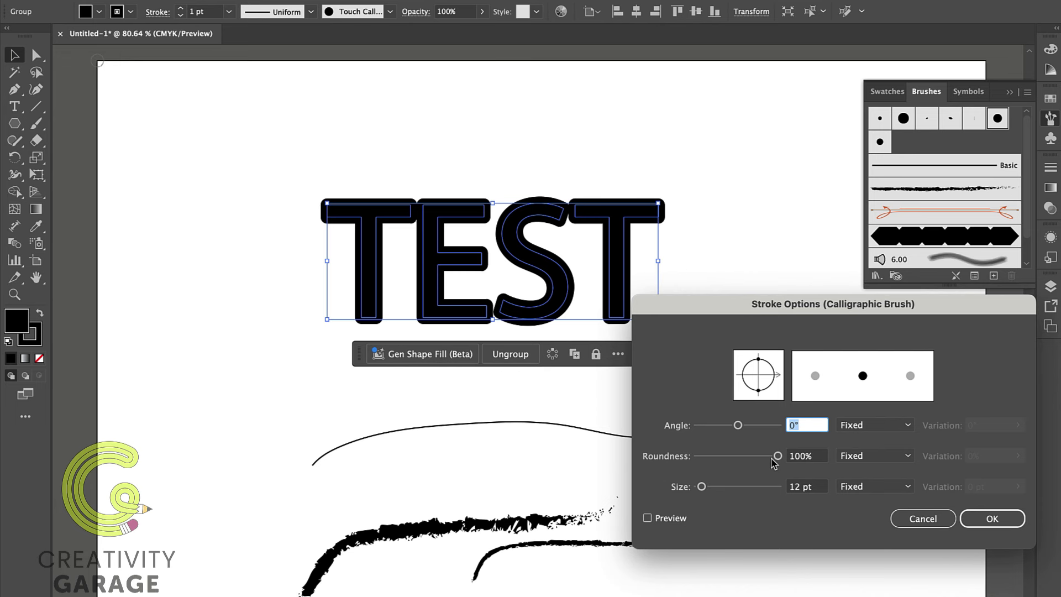
pyautogui.moveTo(777, 458); pyautogui.dragTo(741, 460)
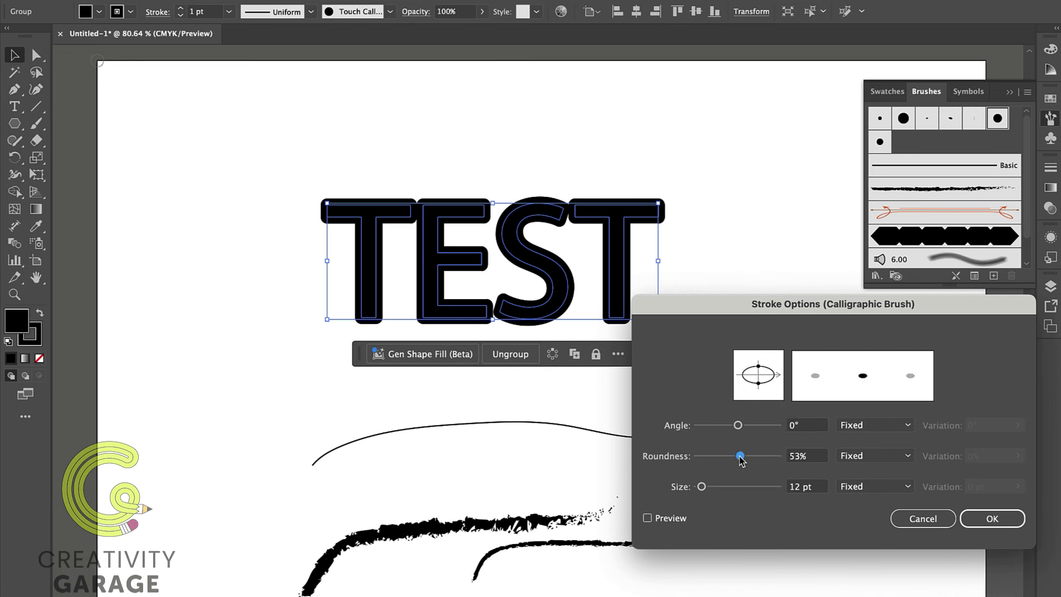
pyautogui.click(648, 518)
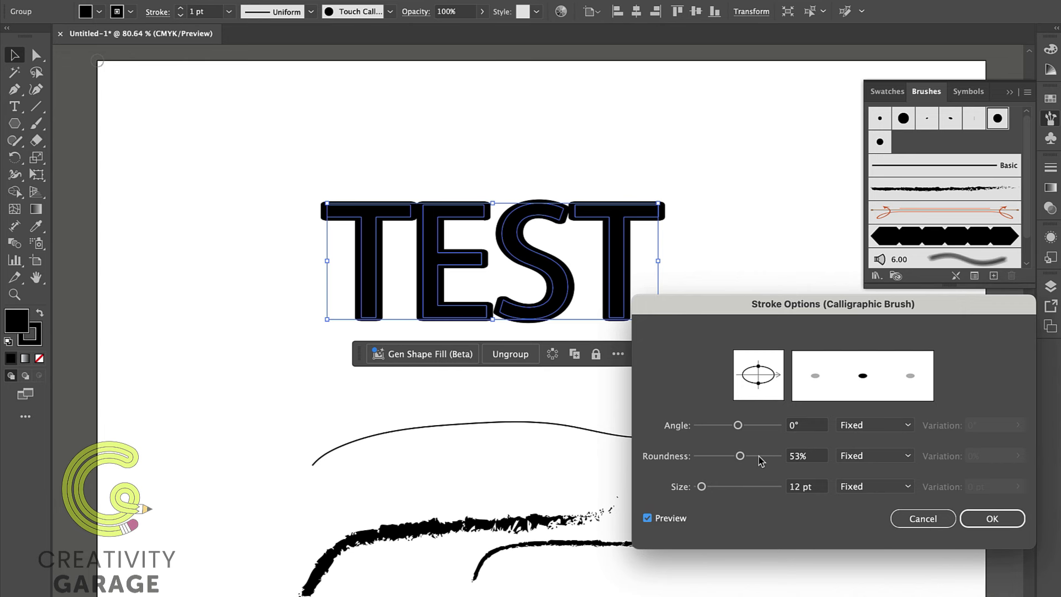
pyautogui.moveTo(761, 461)
pyautogui.mouseDown()
pyautogui.moveTo(716, 459)
pyautogui.moveTo(740, 457)
pyautogui.mouseUp()
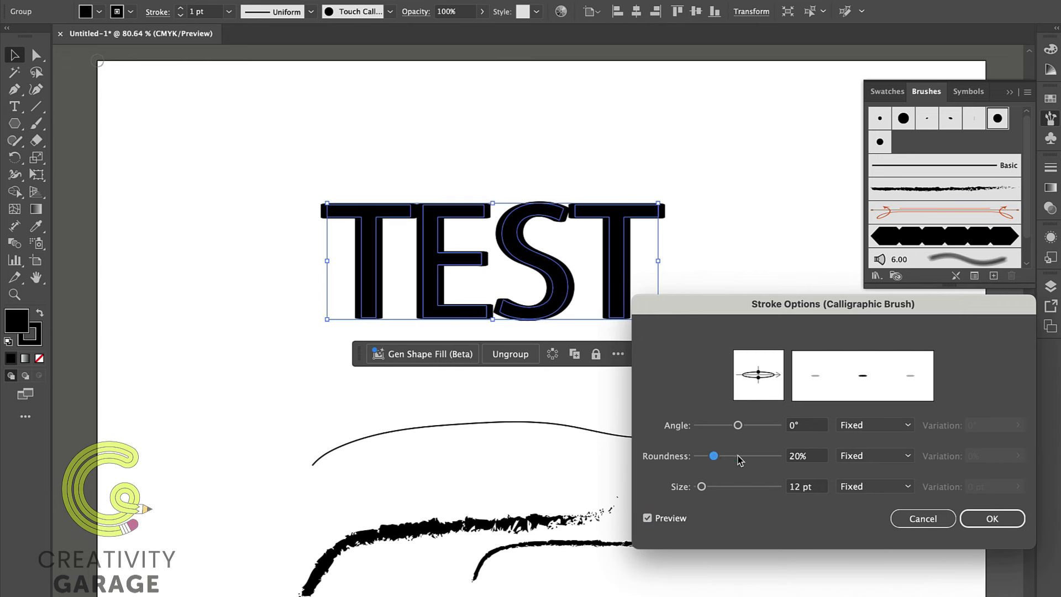
pyautogui.click(719, 487)
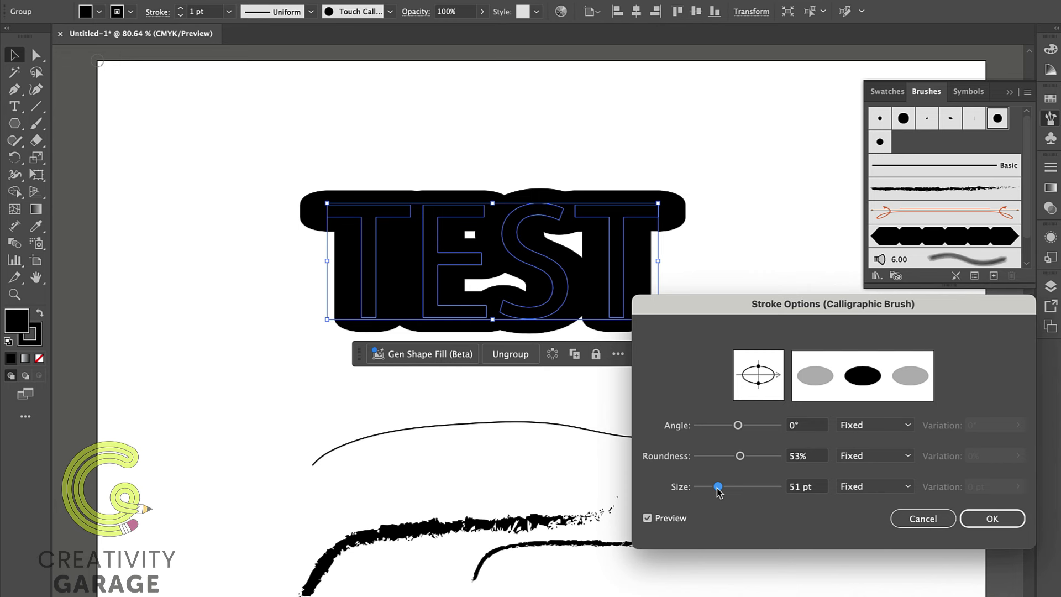
pyautogui.click(701, 487)
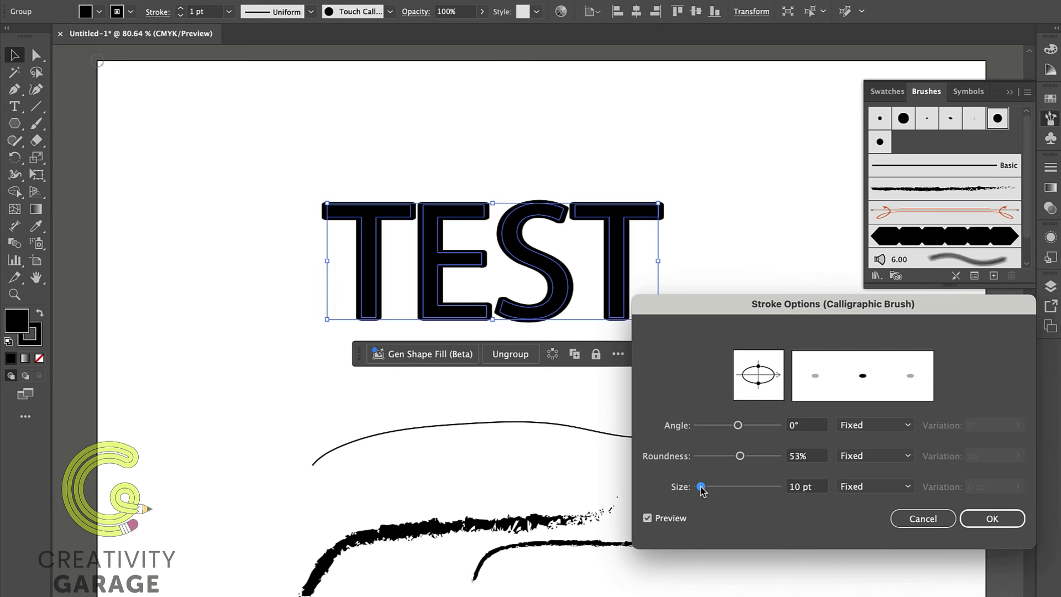
pyautogui.click(717, 425)
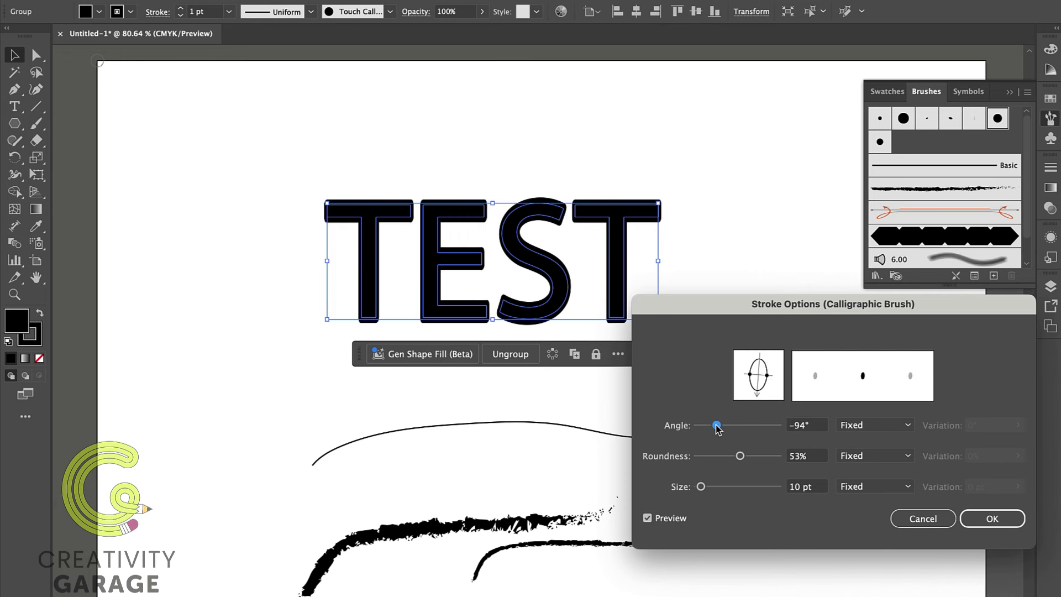
pyautogui.click(747, 427)
pyautogui.click(764, 427)
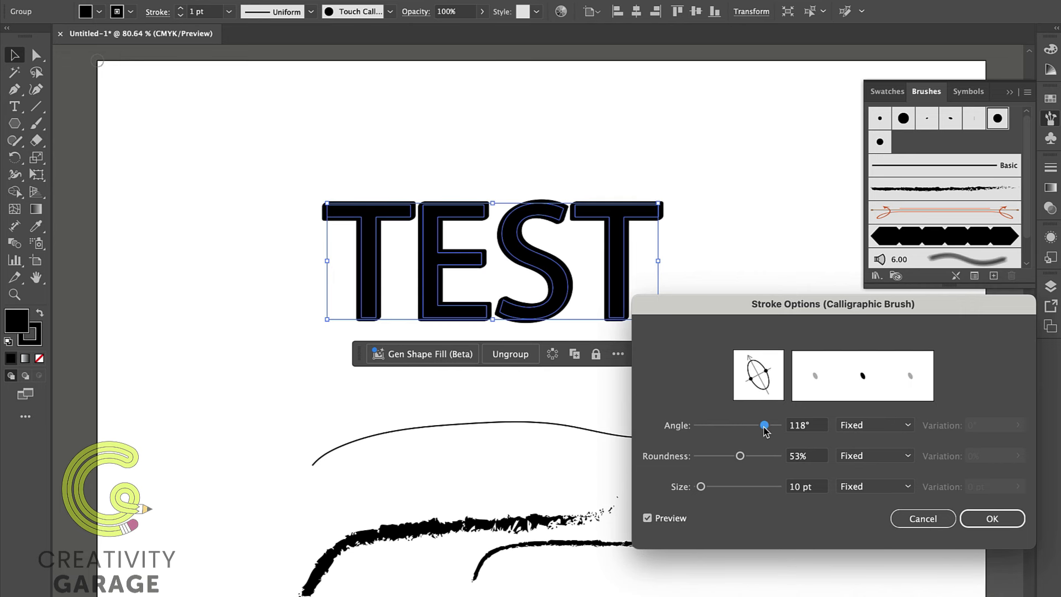
pyautogui.click(908, 425)
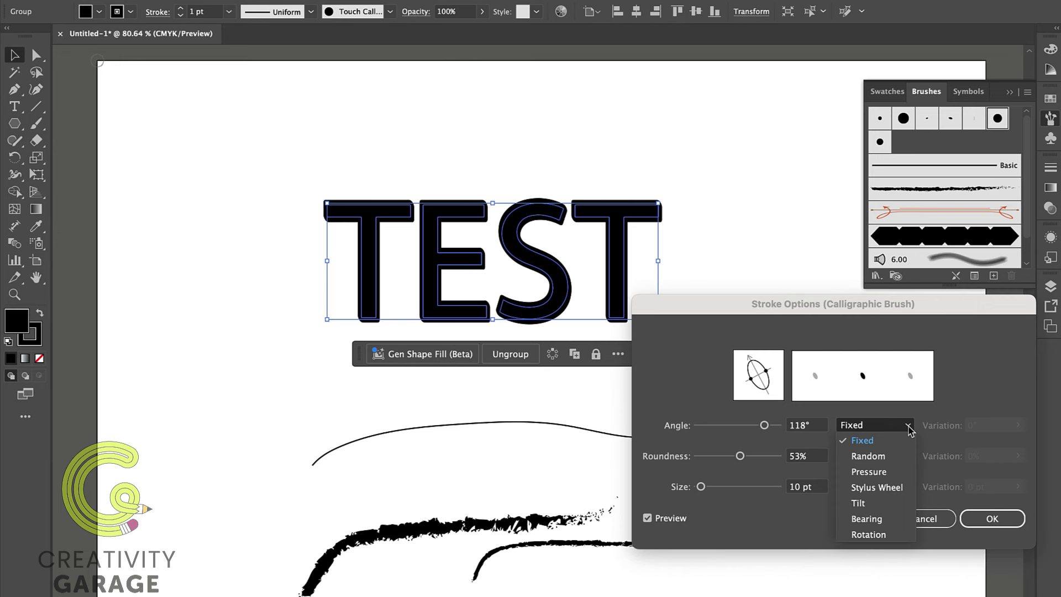
# Step: Cancel the Stroke Options dialog, keeping the Fixed angle, and deselect TEST
pyautogui.click(910, 430)
pyautogui.click(948, 523)
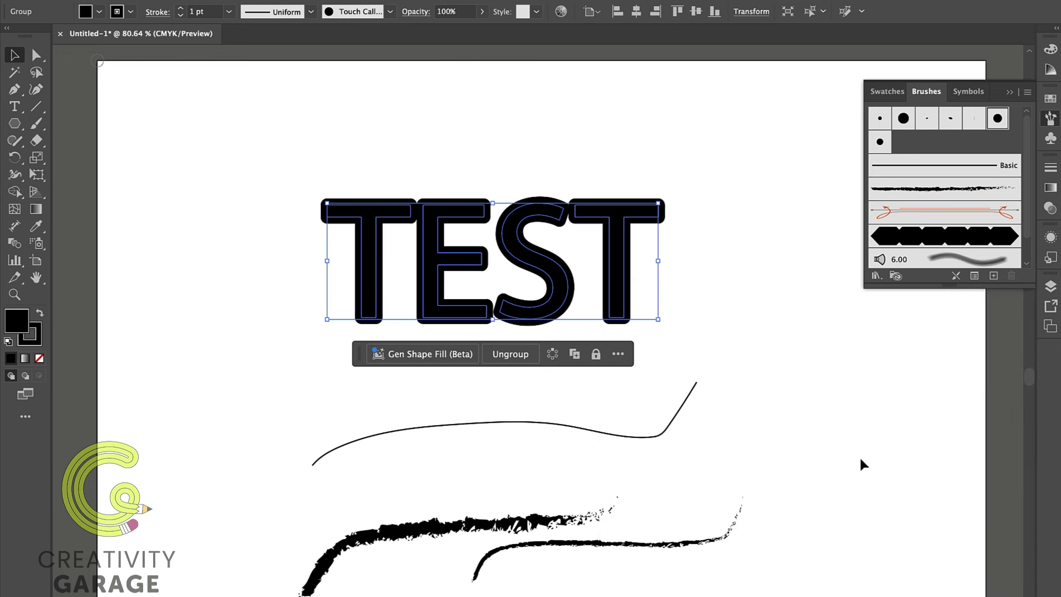
pyautogui.click(866, 439)
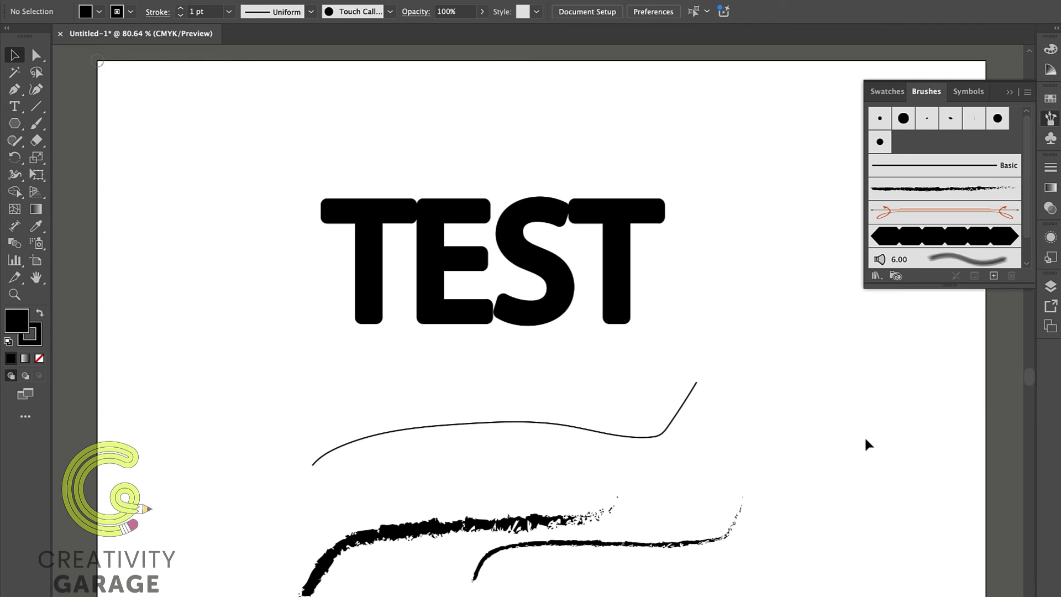